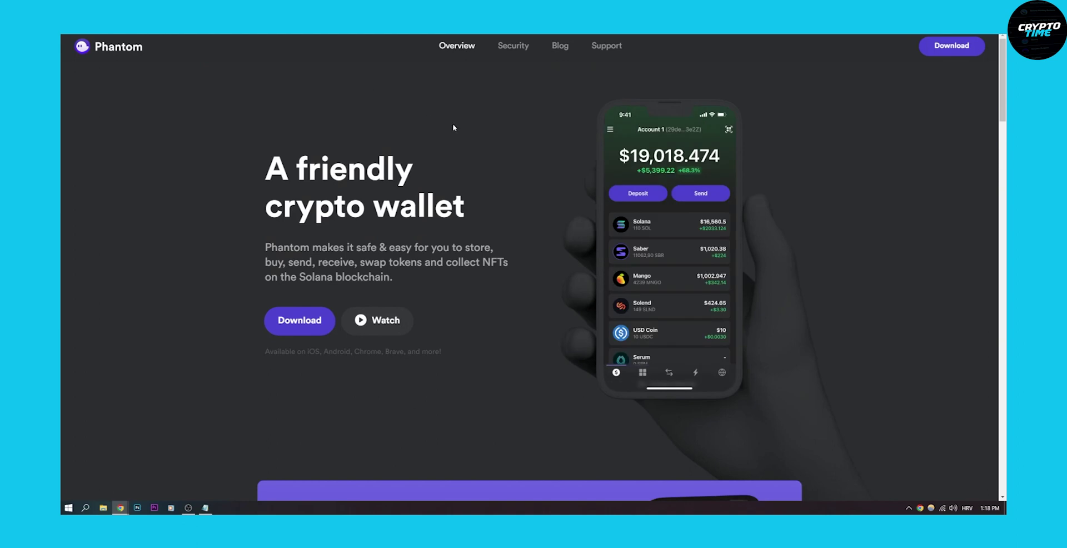
Step: Open Phantom's download page and scroll to the desktop browser extensions
{"action": "left_click", "coordinate": [313, 321]}
{"action": "scroll", "coordinate": [313, 312], "scroll_direction": "down", "scroll_amount": 1}
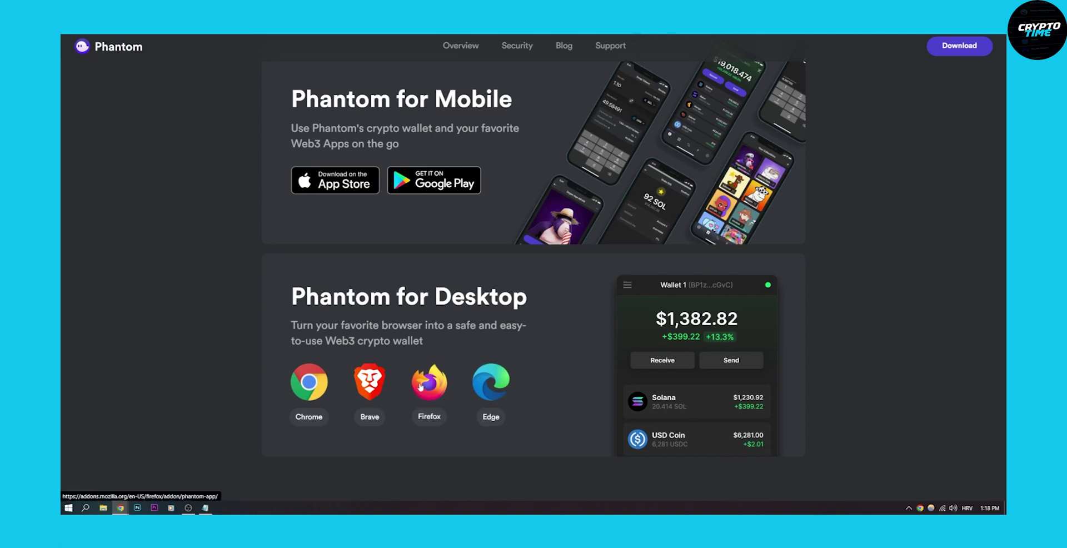
Step: Add the Phantom extension to Chrome from the Chrome Web Store
{"action": "left_click", "coordinate": [312, 386]}
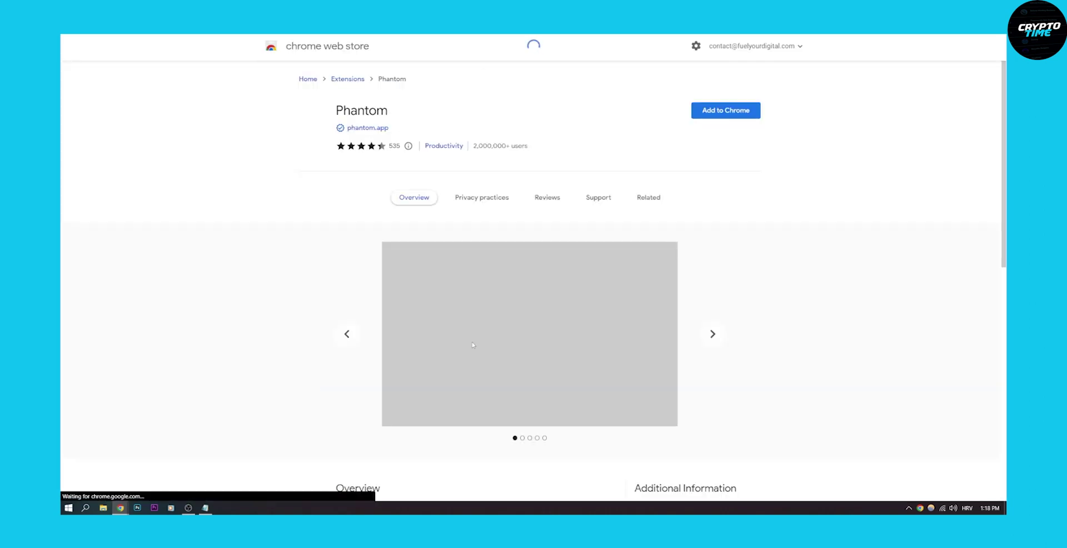
{"action": "left_click", "coordinate": [726, 112]}
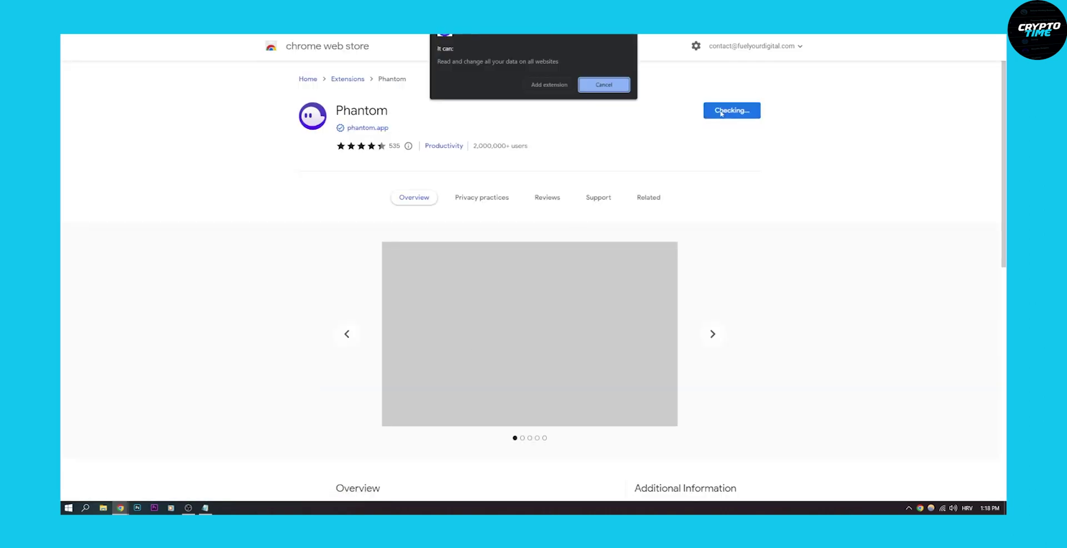
{"action": "left_click", "coordinate": [546, 86]}
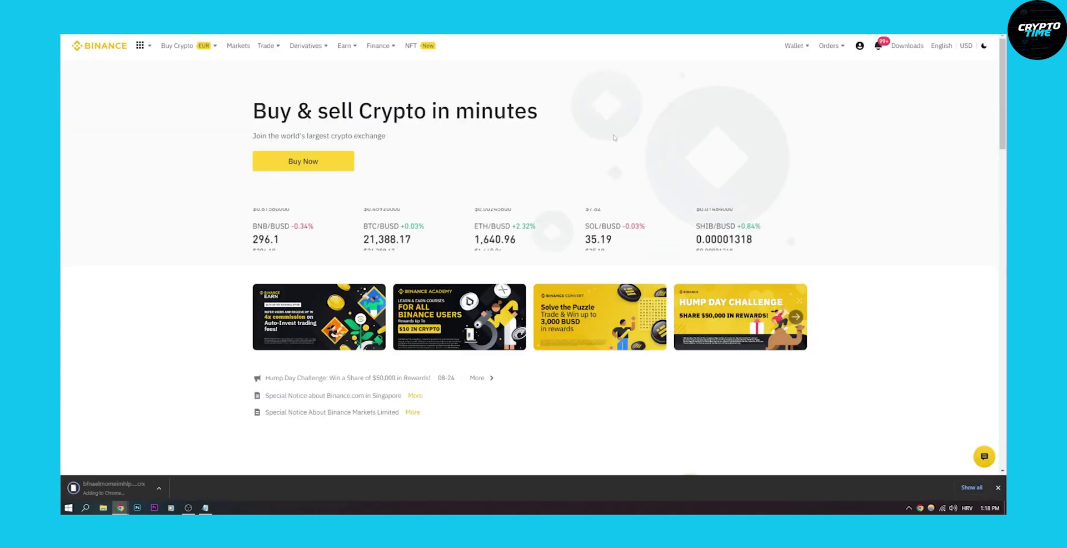
{"action": "mouse_move", "coordinate": [793, 46]}
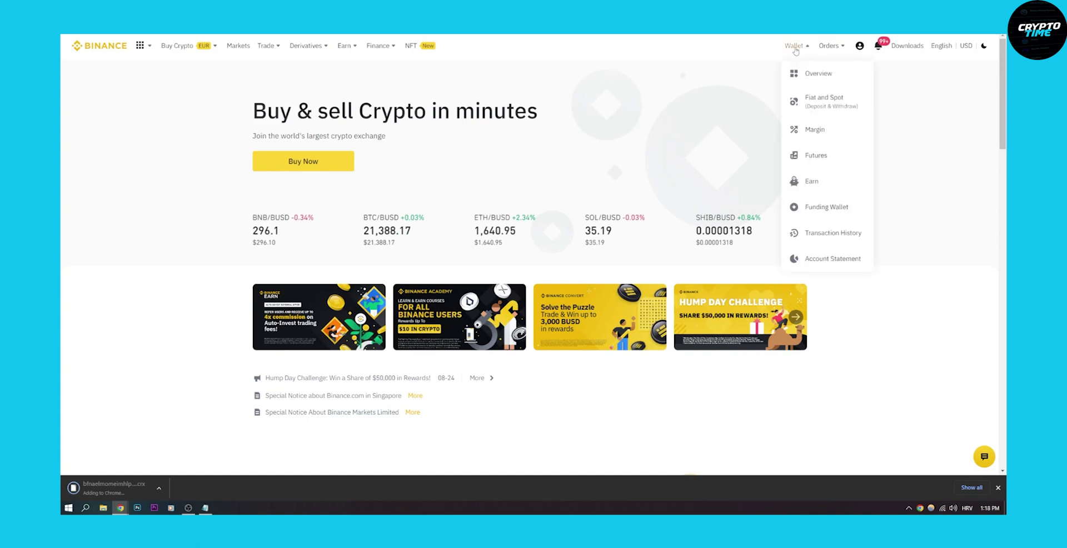
Step: Open Binance's Crypto Deposit page from the wallet overview
{"action": "left_click", "coordinate": [809, 74]}
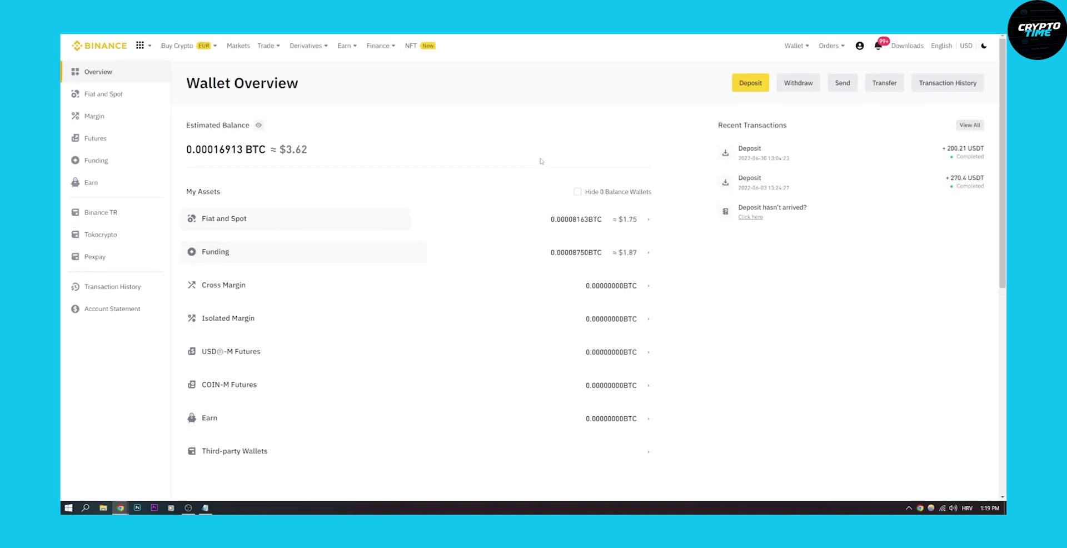
{"action": "left_click", "coordinate": [751, 90]}
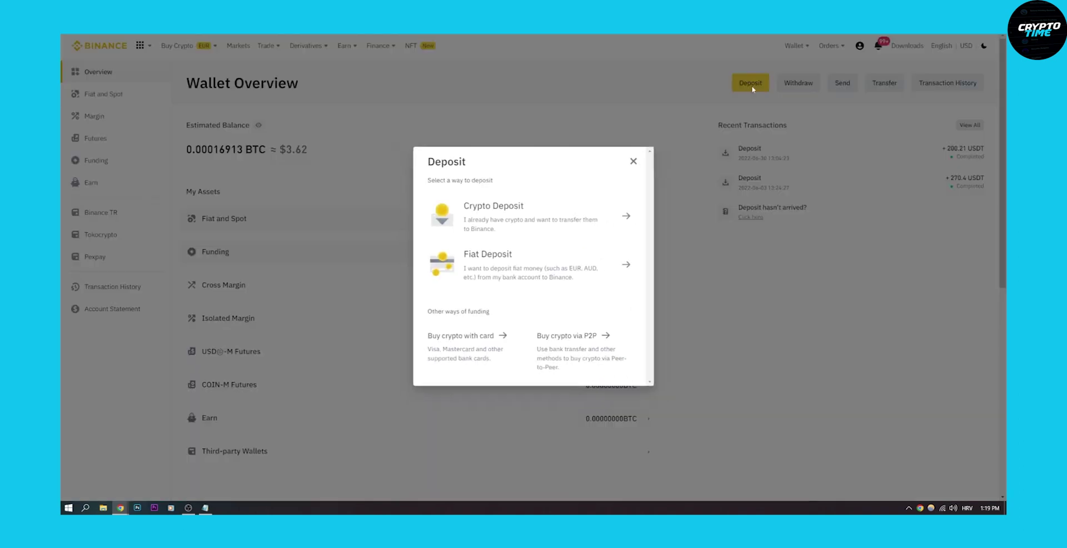
{"action": "left_click", "coordinate": [502, 217]}
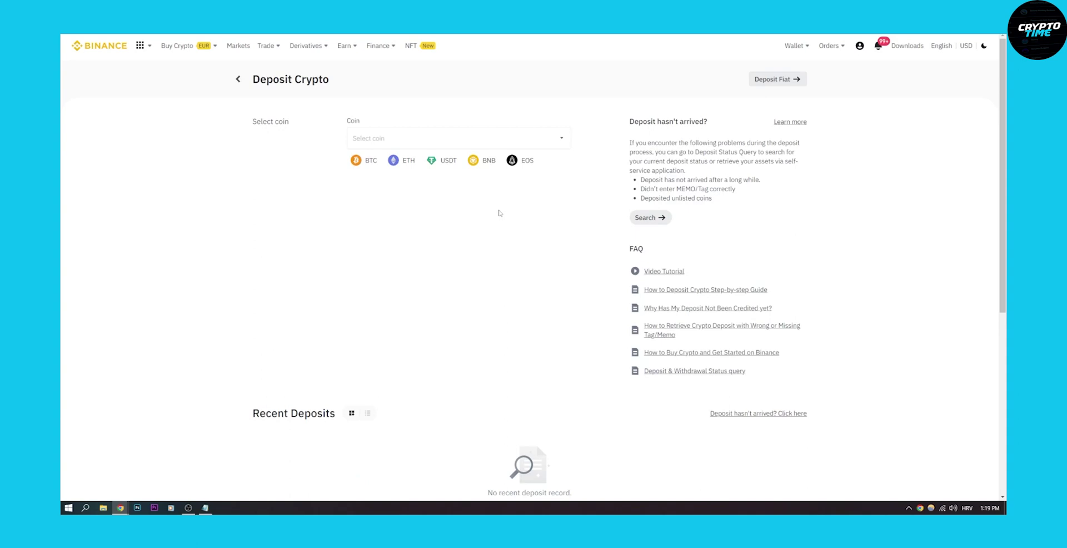
Step: Choose SOL as the deposit coin on the Solana network to get its address
{"action": "left_click", "coordinate": [414, 141]}
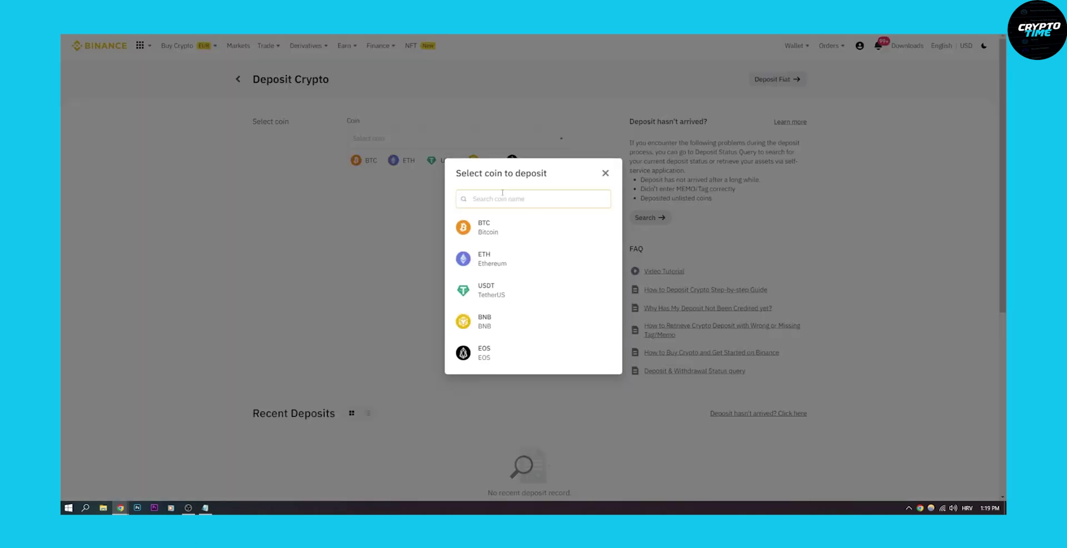
{"action": "type", "text": "sol"}
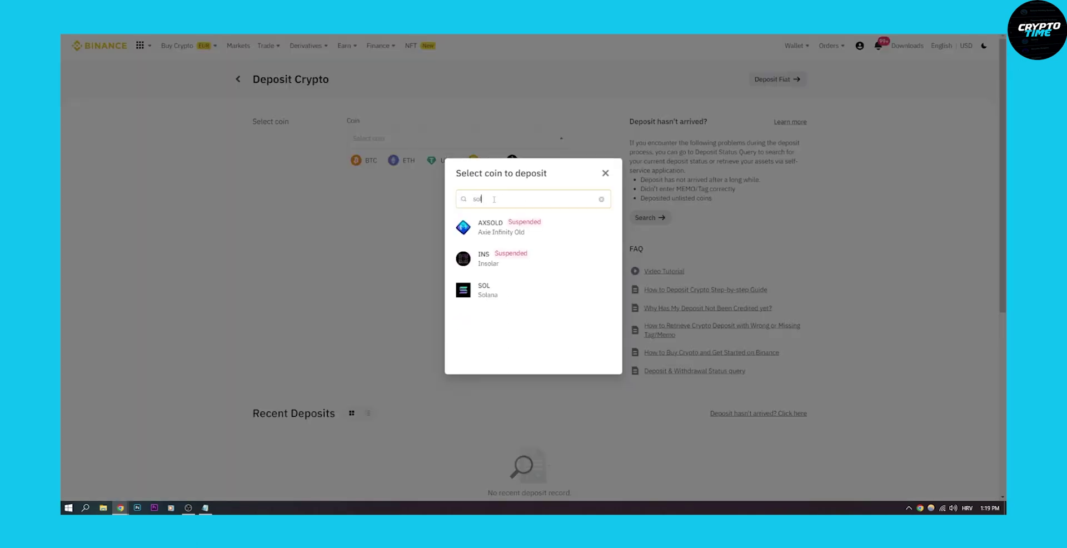
{"action": "left_click", "coordinate": [487, 299]}
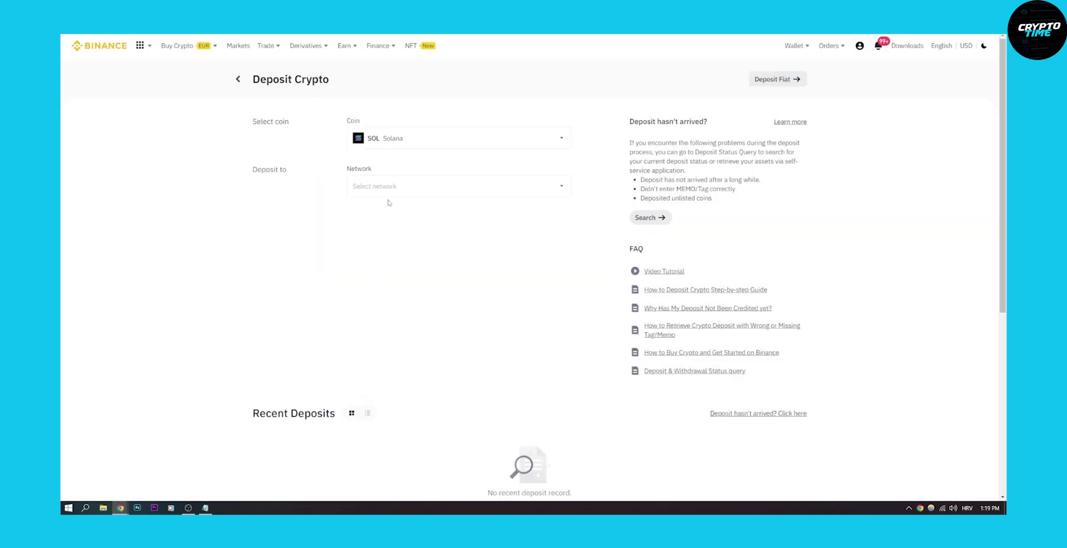
{"action": "left_click", "coordinate": [397, 193]}
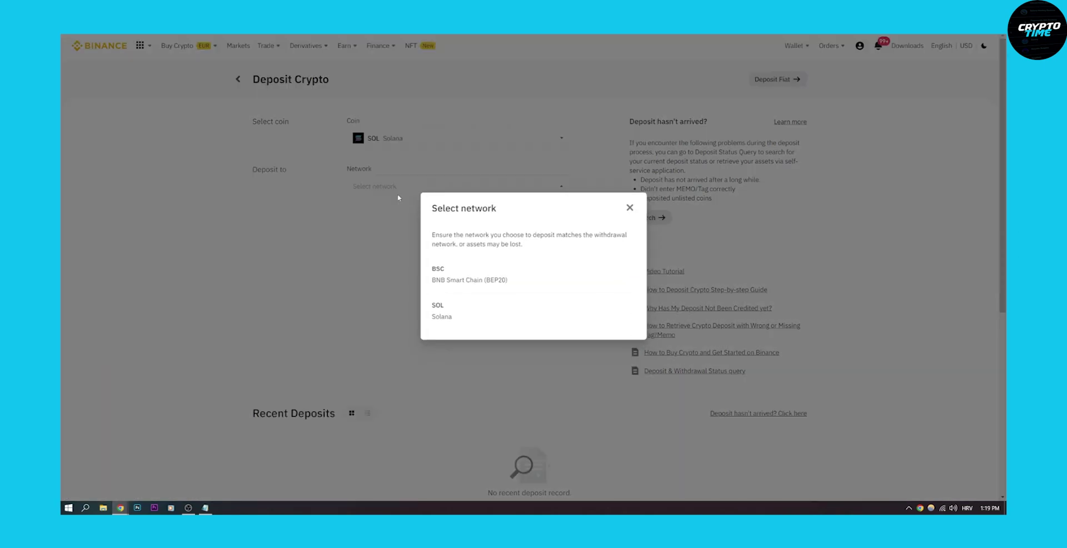
{"action": "left_click", "coordinate": [481, 314]}
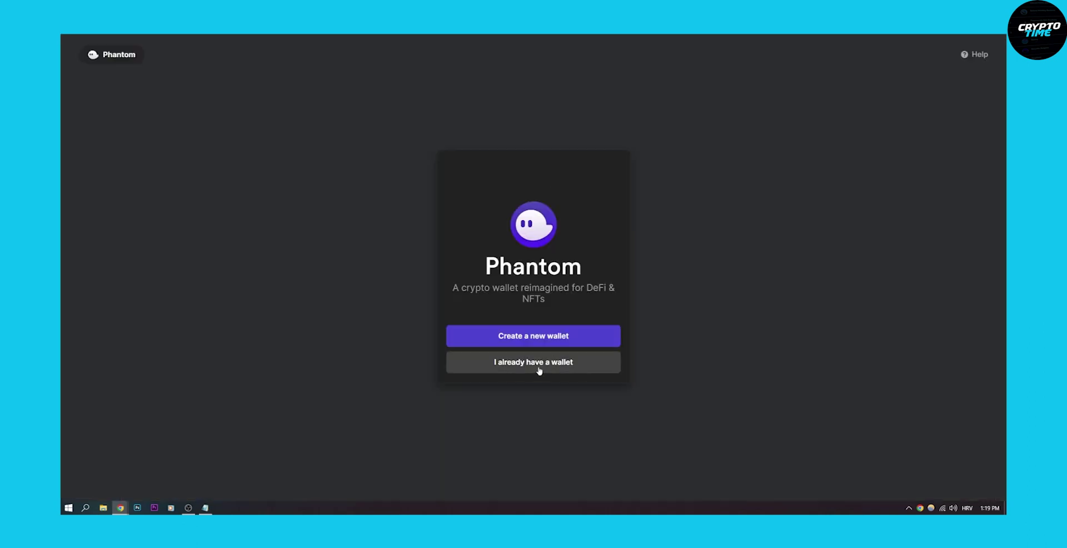
Step: Import the existing Phantom wallet from its pasted recovery phrase and select its account
{"action": "left_click", "coordinate": [538, 367]}
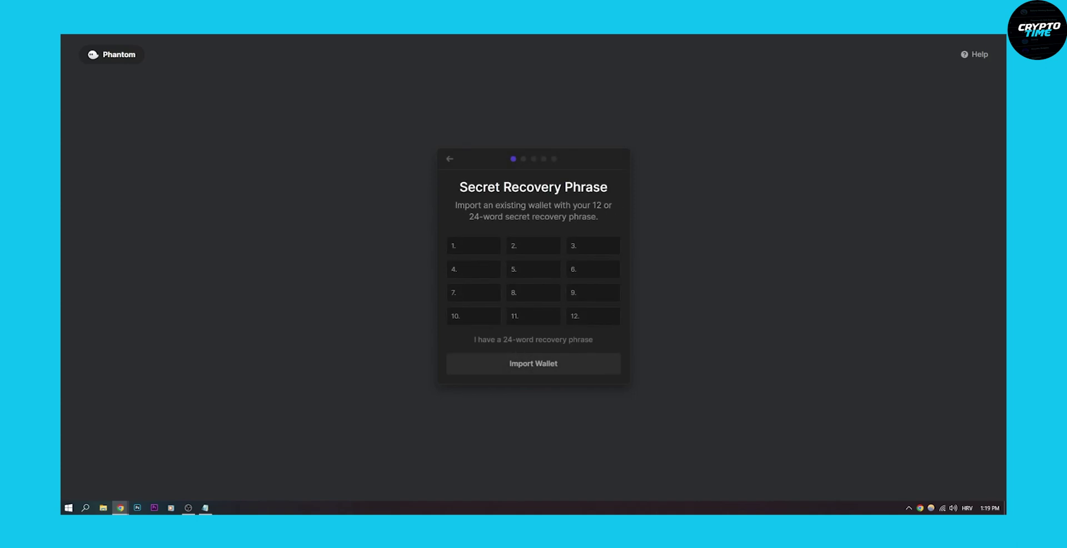
{"action": "key", "text": "alt+Tab"}
{"action": "left_click", "coordinate": [470, 246]}
{"action": "key", "text": "ctrl+v"}
{"action": "key", "text": "Return"}
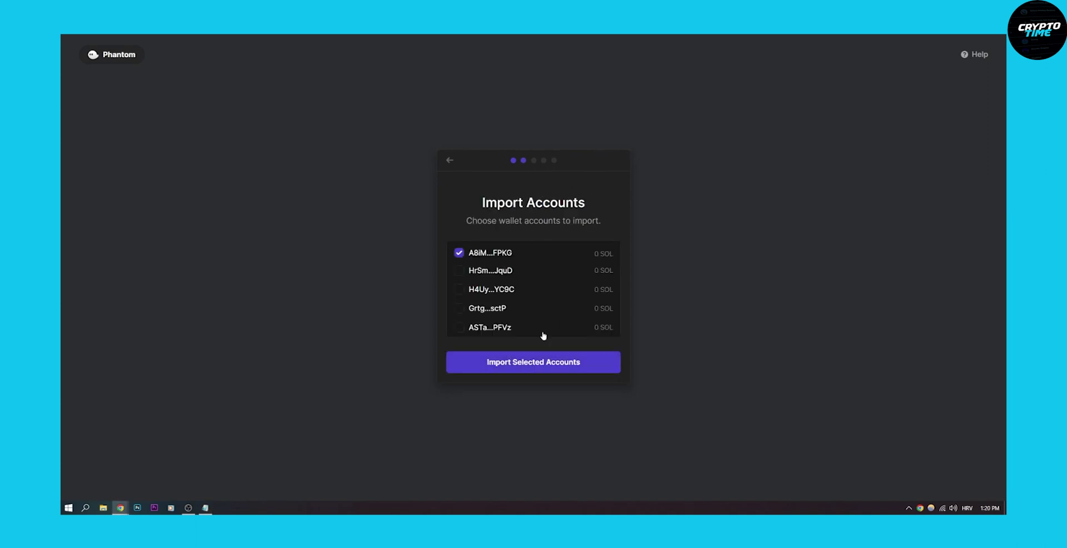
{"action": "left_click", "coordinate": [529, 370]}
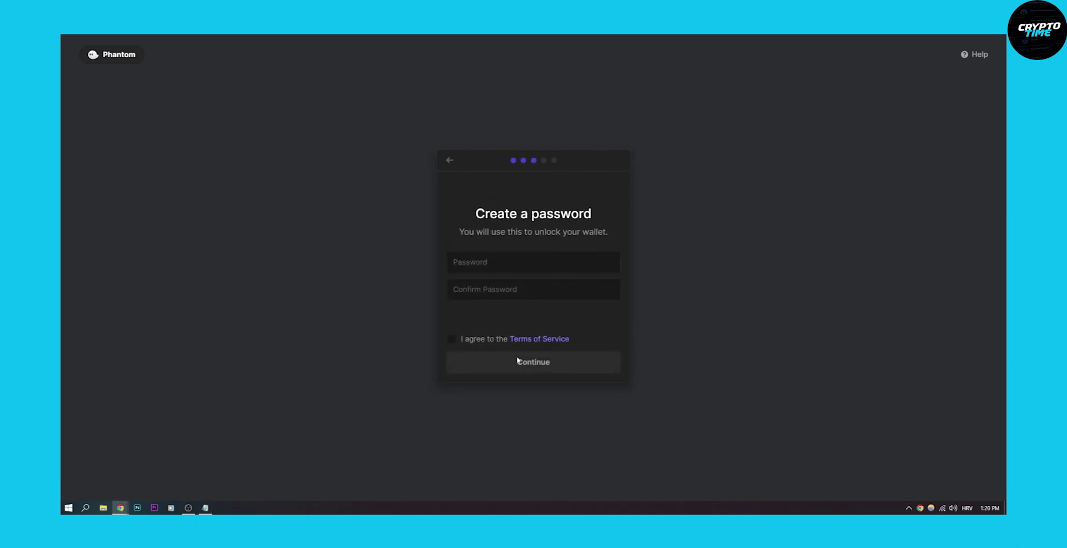
Step: Set and confirm the wallet password, accept the Terms of Service, and finish setup
{"action": "key", "text": "alt+Tab"}
{"action": "key", "text": "alt+Tab"}
{"action": "key", "text": "ctrl+v"}
{"action": "key", "text": "Tab"}
{"action": "key", "text": "ctrl+v"}
{"action": "left_click", "coordinate": [450, 339]}
{"action": "left_click", "coordinate": [517, 365]}
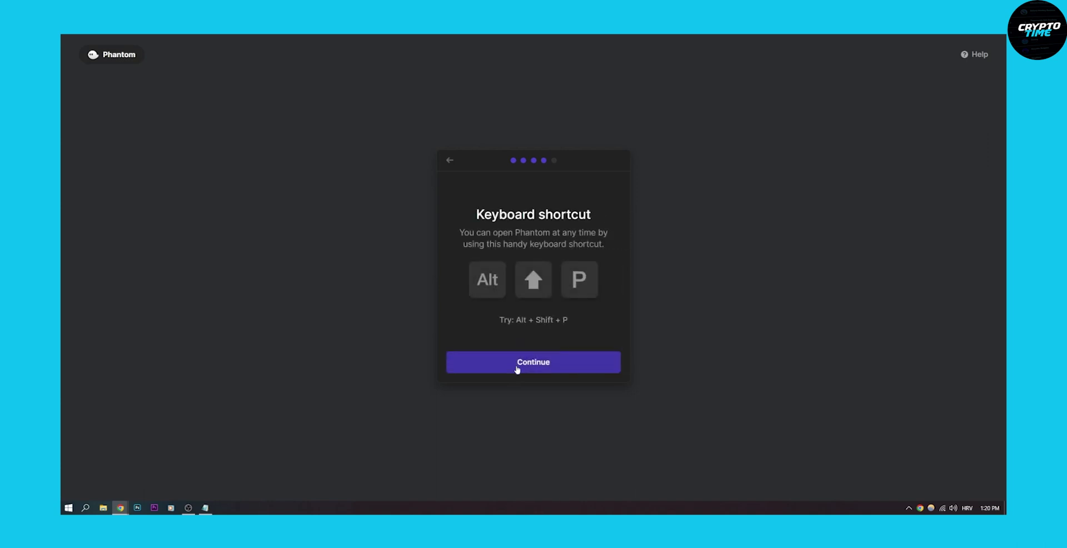
{"action": "left_click", "coordinate": [516, 367]}
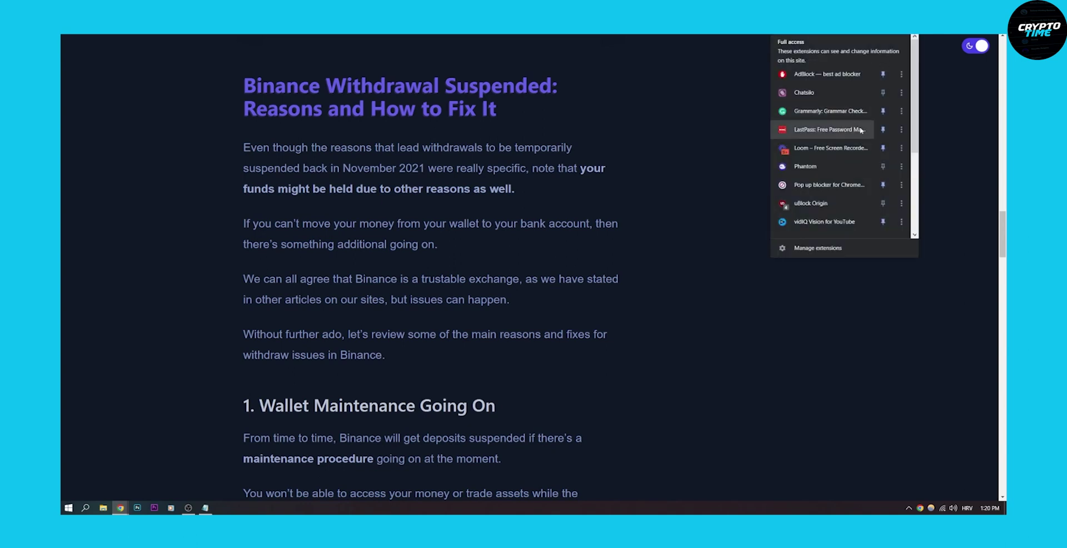
Step: Pin Phantom to Chrome's toolbar and open the wallet, showing 0 SOL
{"action": "left_click", "coordinate": [883, 166]}
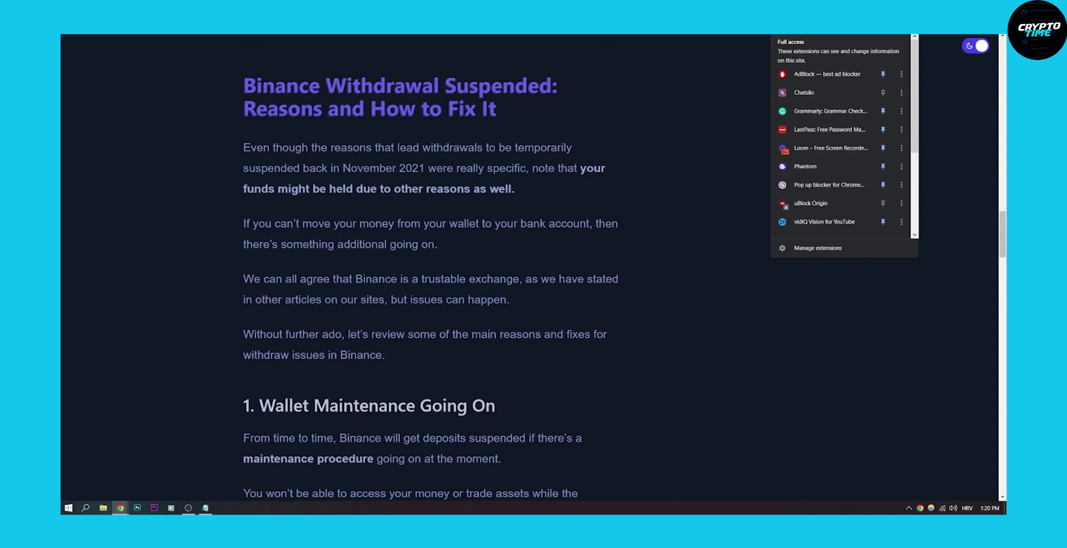
{"action": "left_click", "coordinate": [889, 27]}
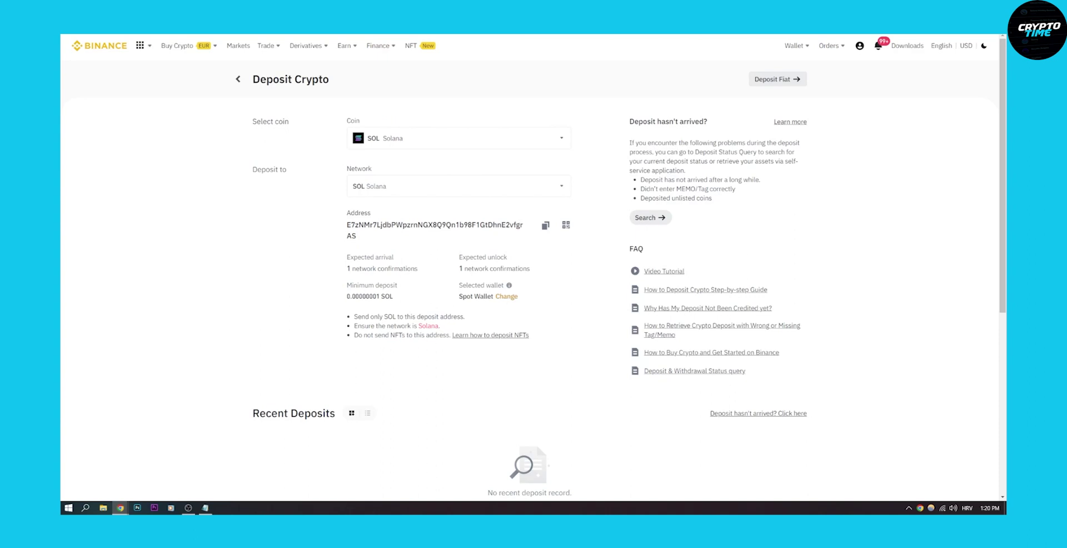
Step: Start a 500 SOL send in Phantom before the recipient address is available
{"action": "left_click", "coordinate": [875, 42]}
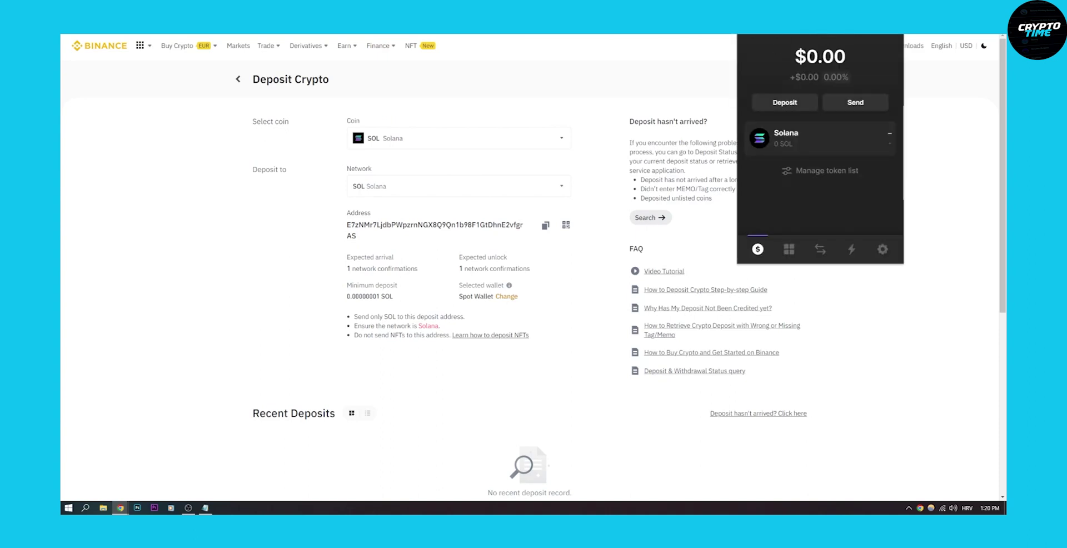
{"action": "left_click", "coordinate": [856, 104]}
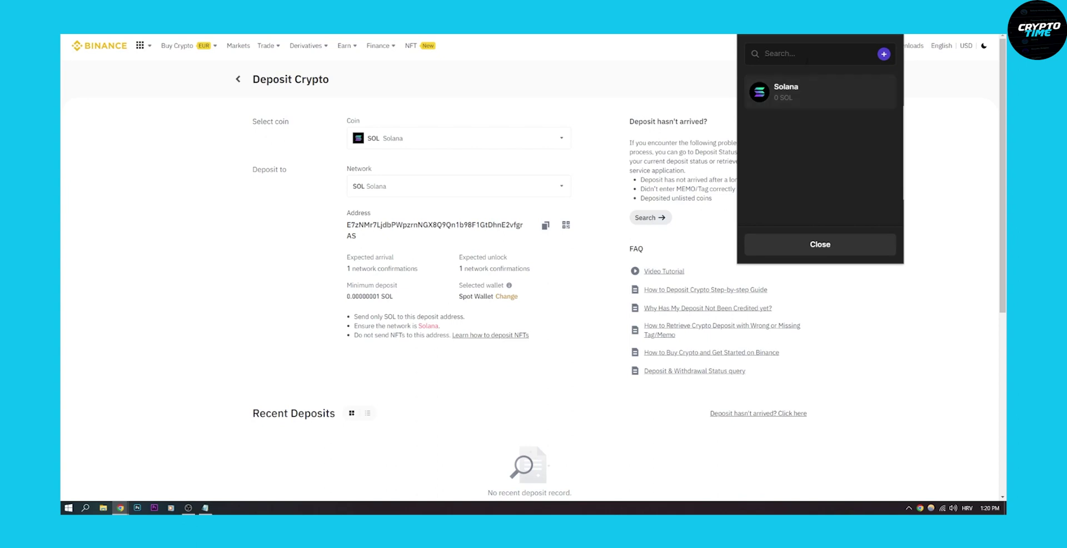
{"action": "left_click", "coordinate": [790, 98]}
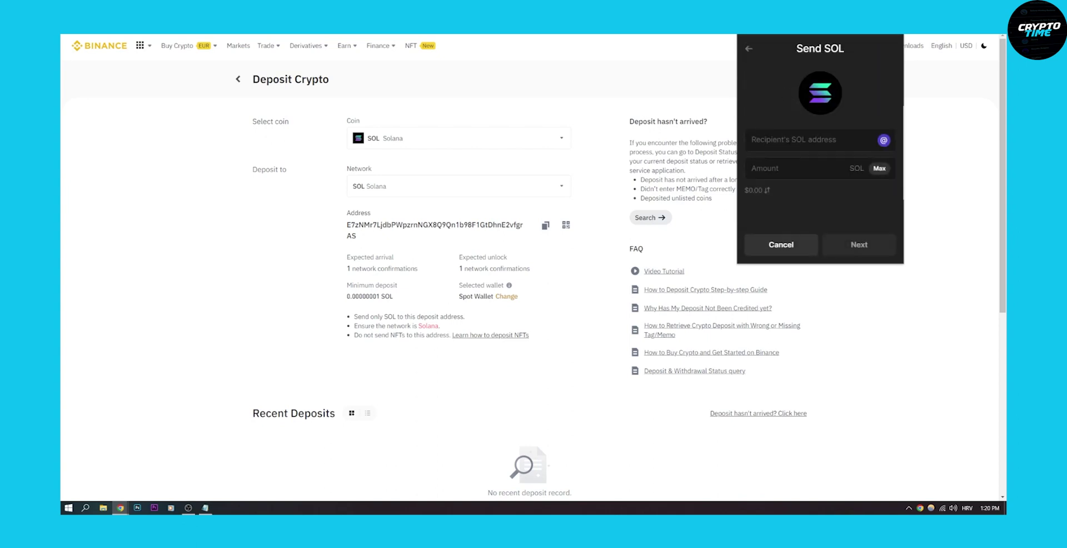
{"action": "type", "text": "5"}
{"action": "type", "text": "00"}
Step: Copy the Binance SOL deposit address and reopen Phantom
{"action": "left_click", "coordinate": [545, 225]}
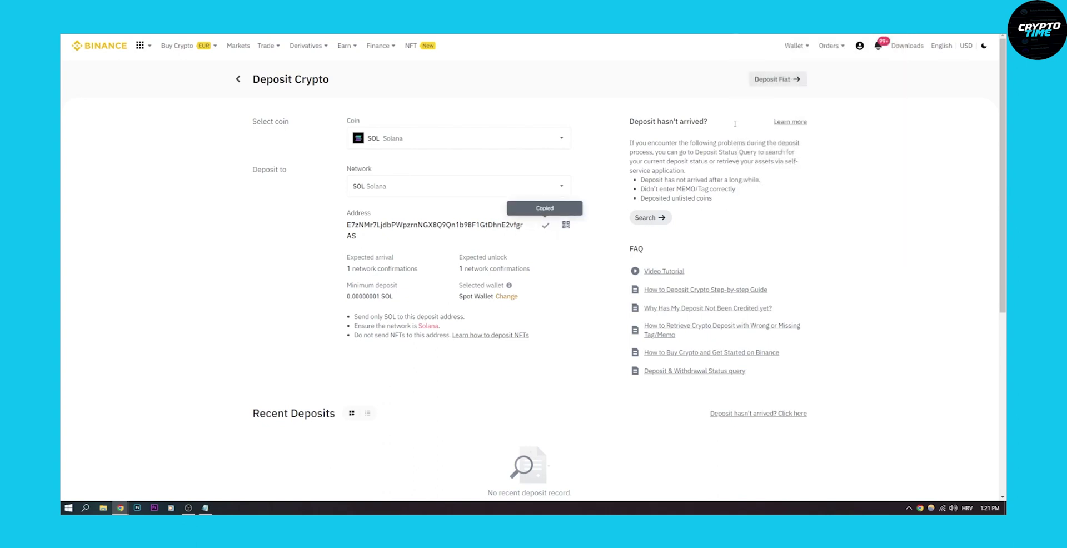
{"action": "left_click", "coordinate": [892, 34]}
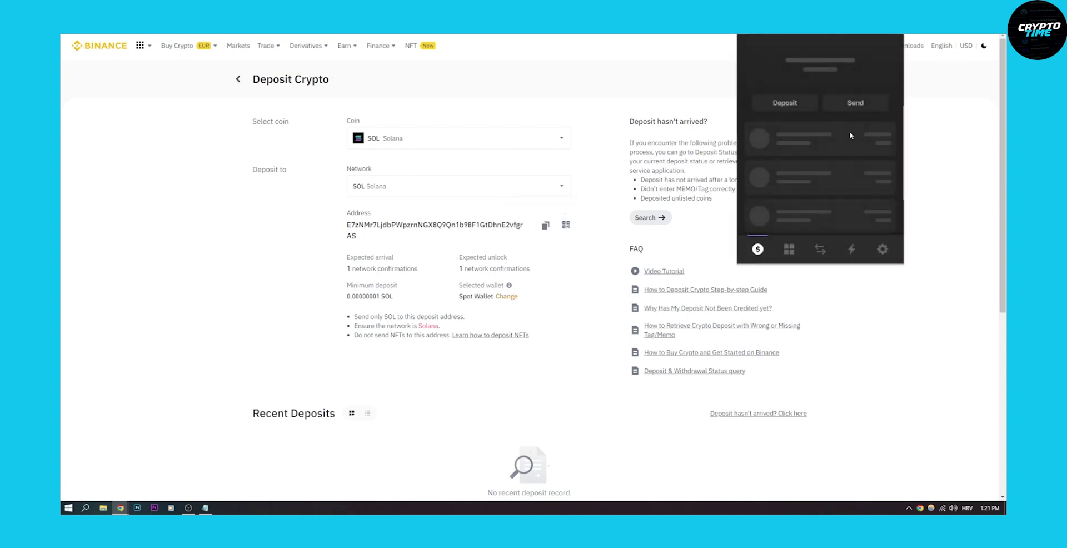
{"action": "left_click", "coordinate": [790, 104]}
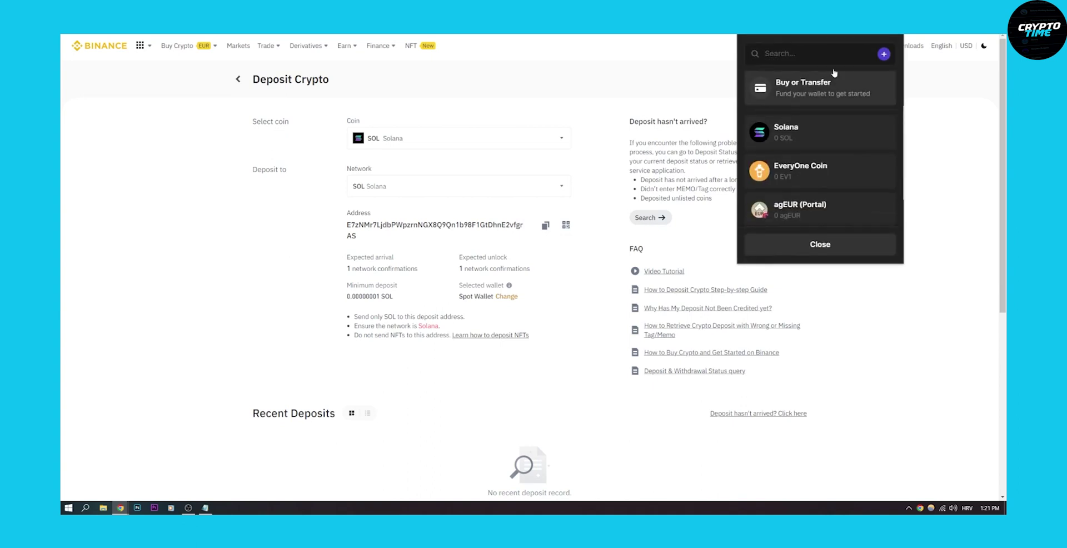
{"action": "left_click", "coordinate": [821, 246]}
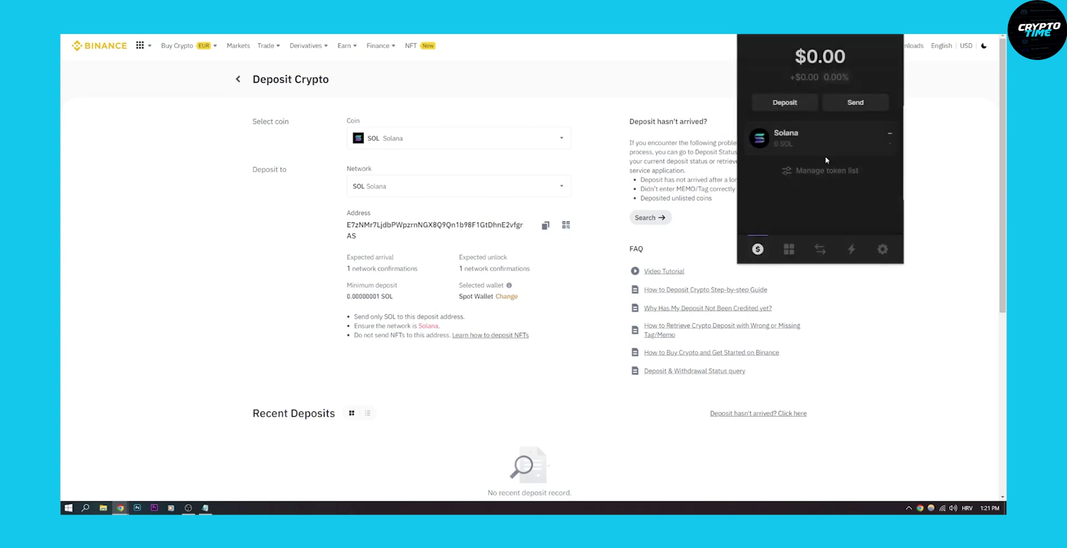
Step: Try sending 500 SOL to the pasted Binance address, refused for insufficient balance
{"action": "left_click", "coordinate": [851, 105]}
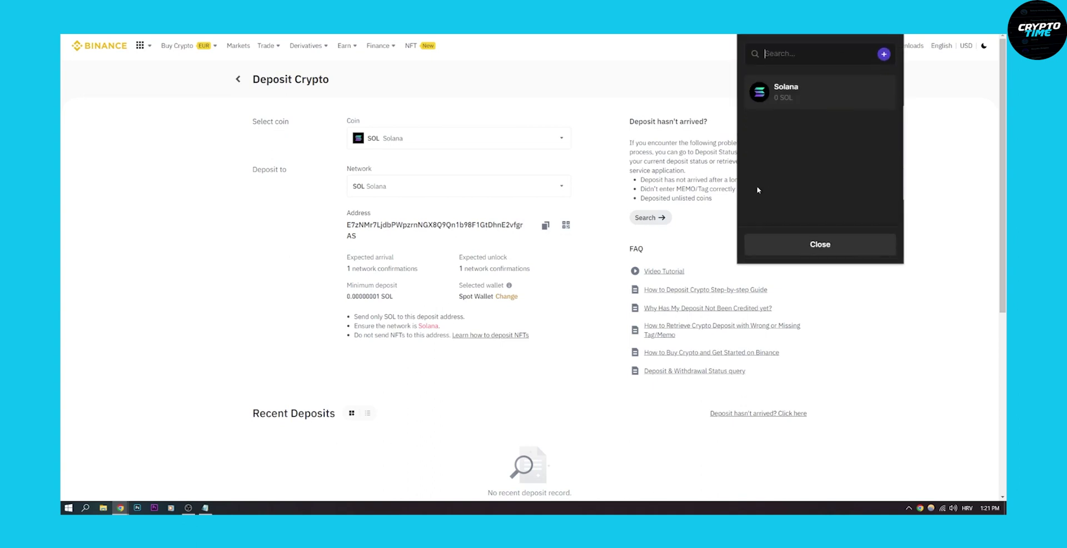
{"action": "left_click", "coordinate": [787, 95]}
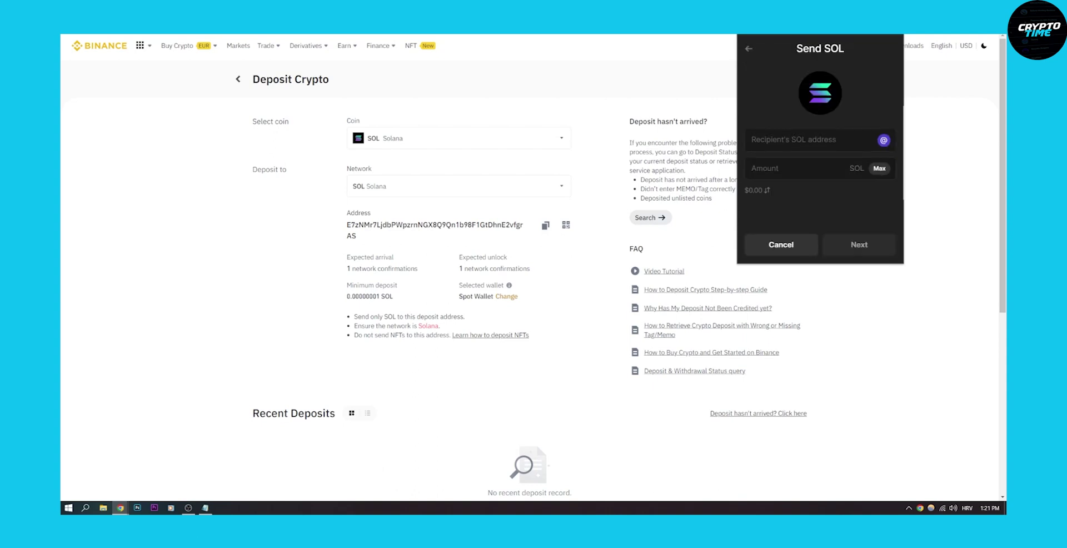
{"action": "key", "text": "ctrl+v"}
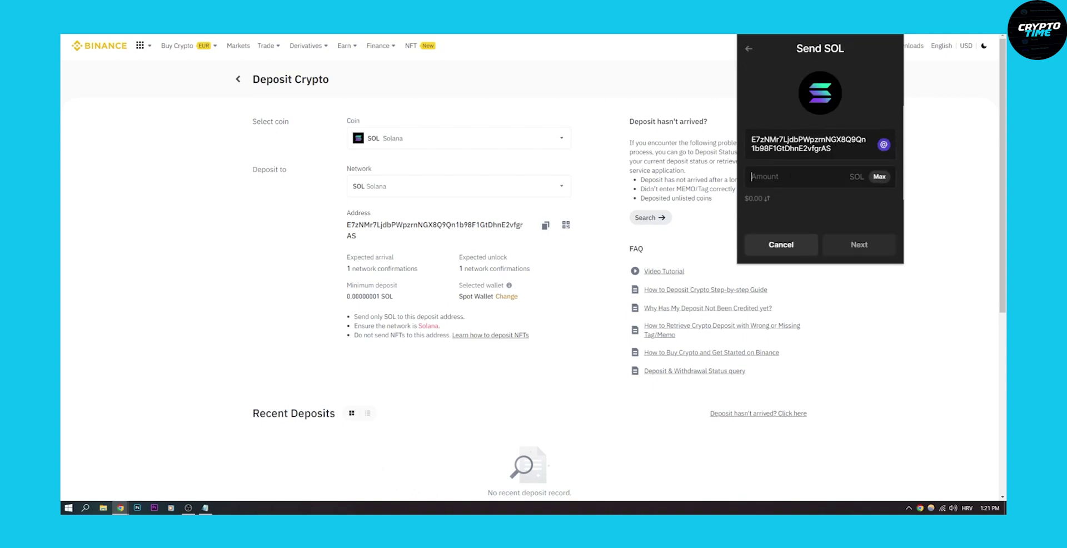
{"action": "type", "text": "500"}
{"action": "left_click", "coordinate": [847, 245]}
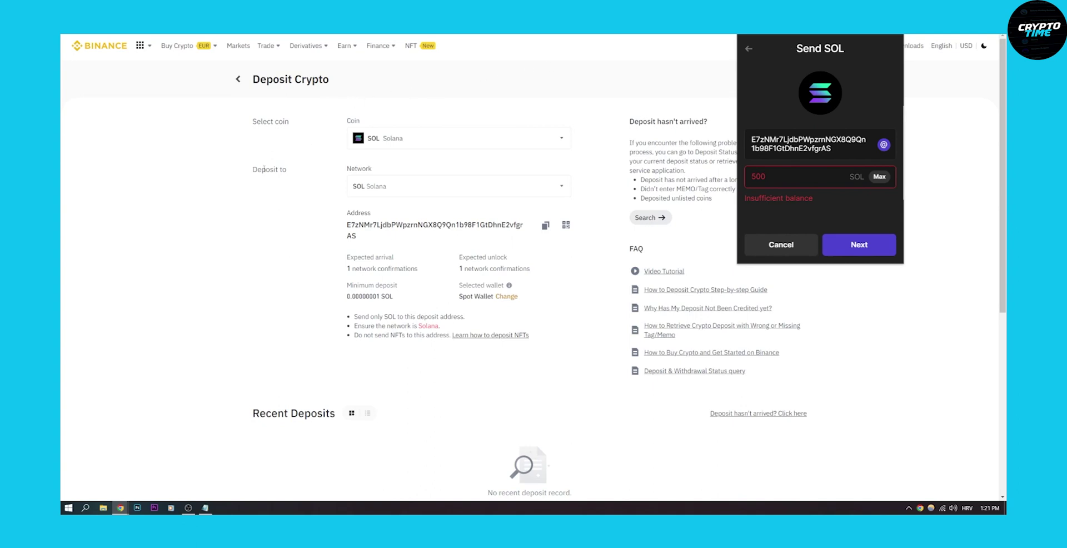
Step: Copy Wallet 1's Solana receiving address from Phantom's Deposit view and close it
{"action": "left_click", "coordinate": [749, 49]}
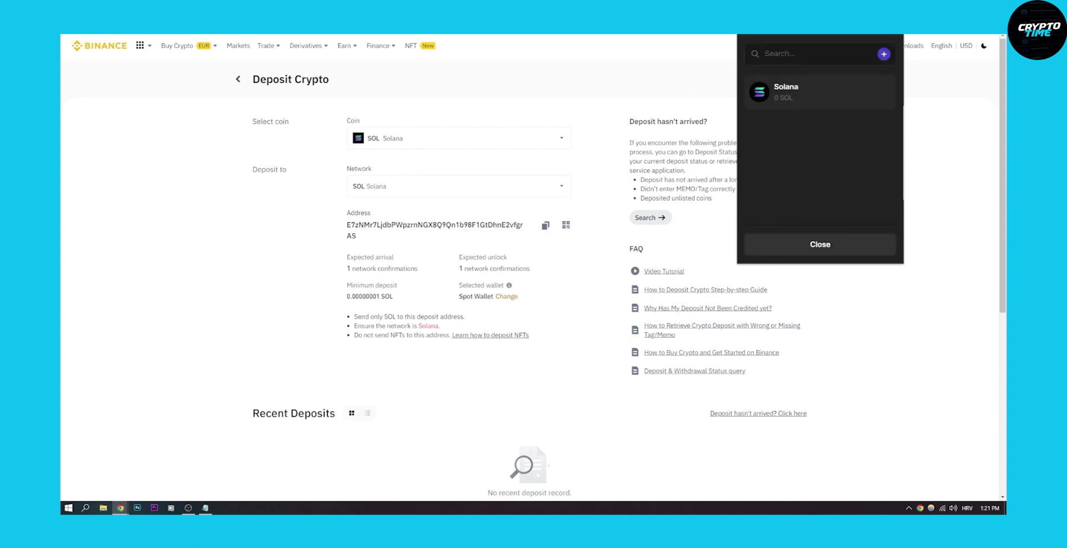
{"action": "left_click", "coordinate": [806, 248]}
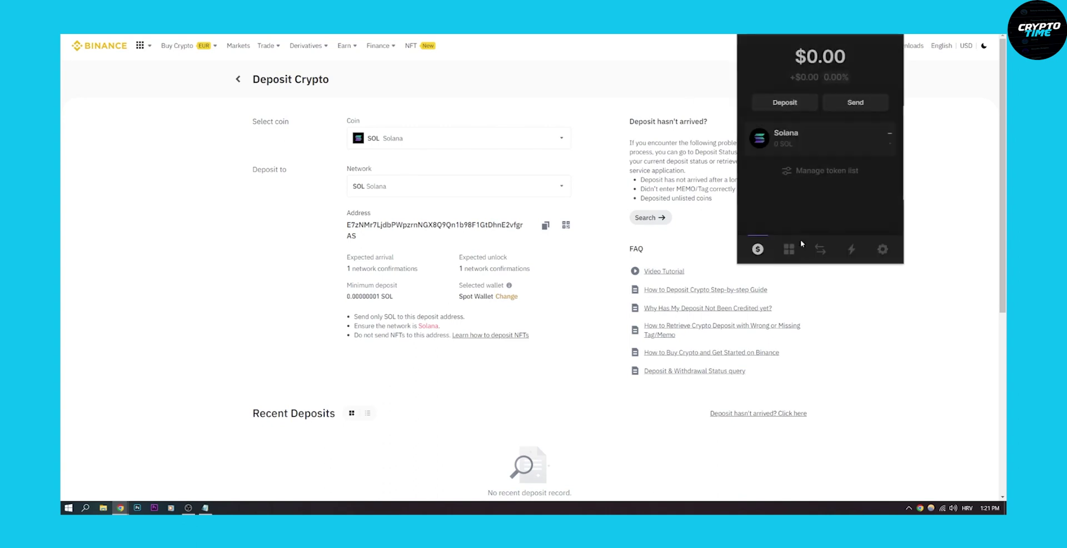
{"action": "left_click", "coordinate": [785, 103]}
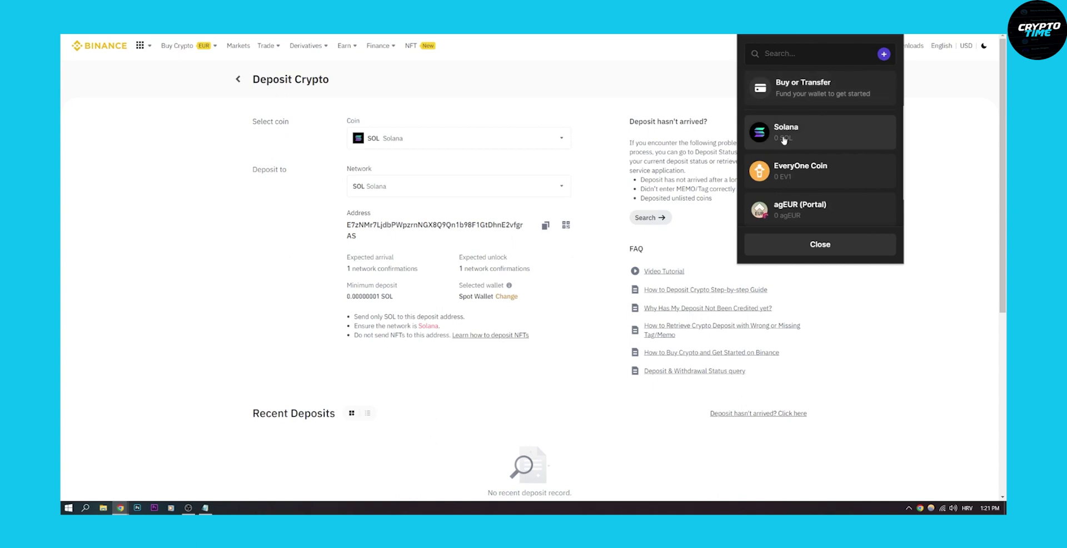
{"action": "left_click", "coordinate": [784, 138]}
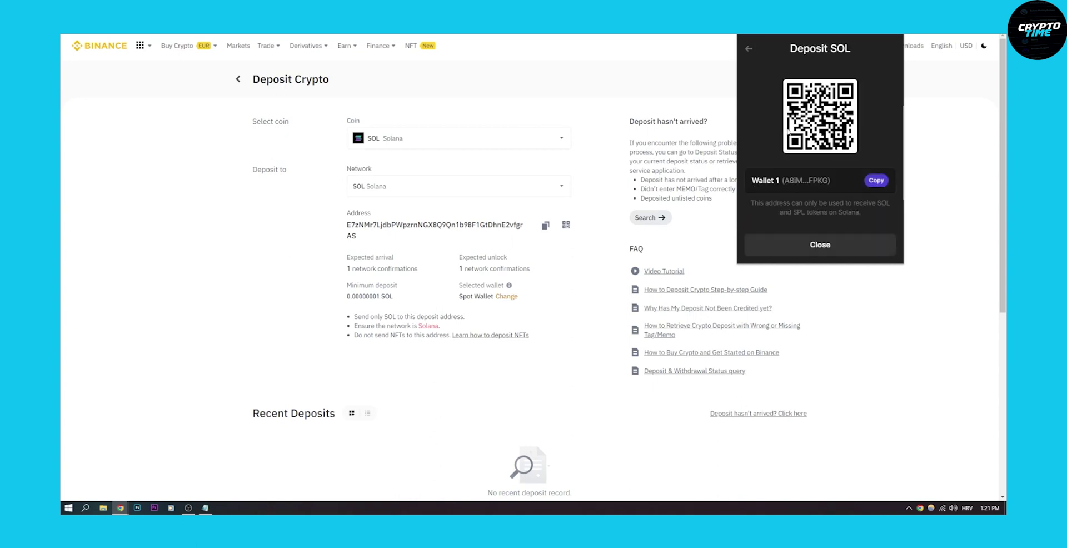
{"action": "left_click", "coordinate": [876, 181]}
{"action": "left_click", "coordinate": [351, 100]}
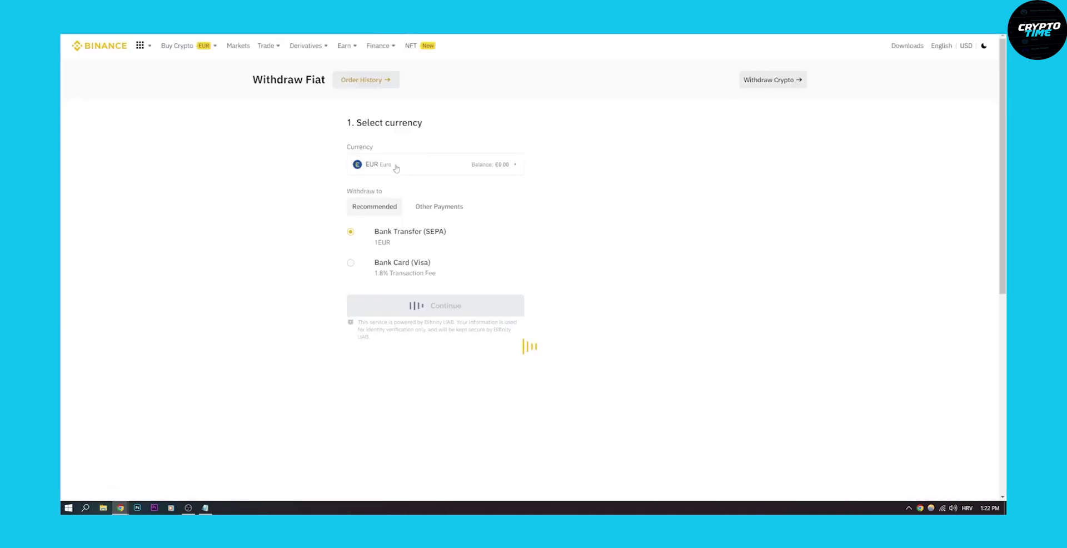
Step: Set up a SOL crypto withdrawal with the Phantom address pasted as destination
{"action": "left_click", "coordinate": [396, 166]}
{"action": "type", "text": "sol"}
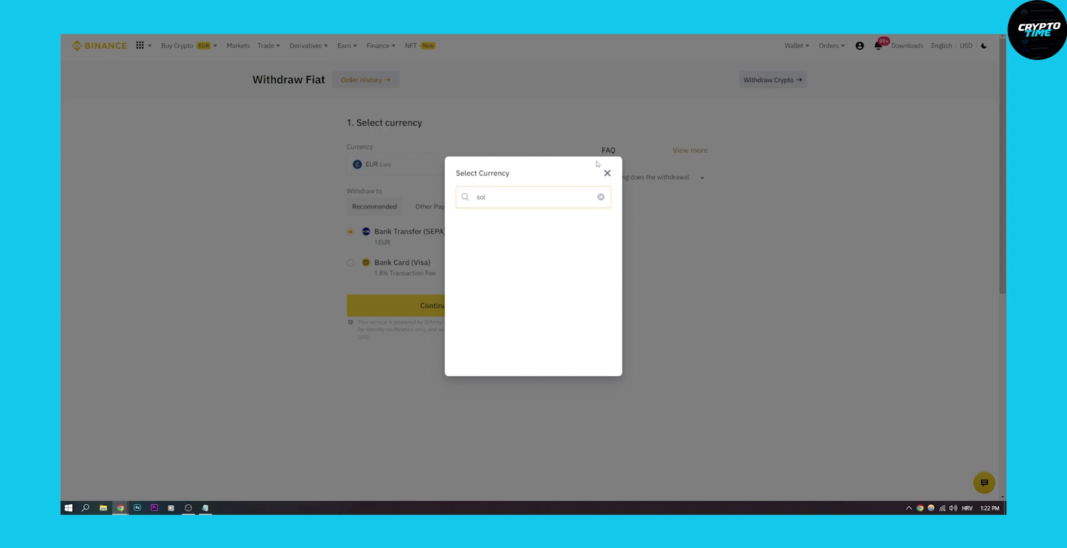
{"action": "left_click", "coordinate": [607, 174]}
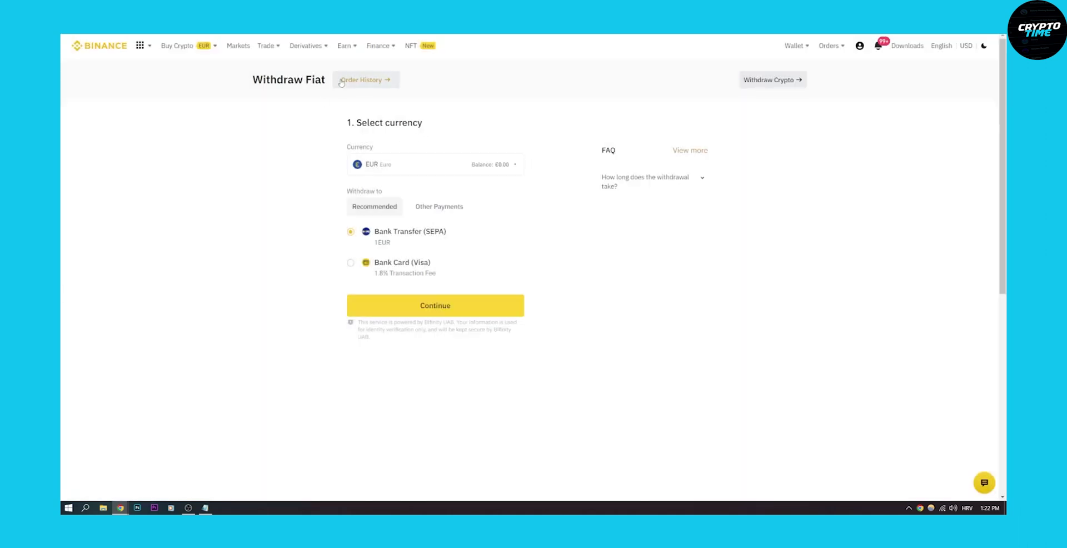
{"action": "left_click", "coordinate": [795, 83]}
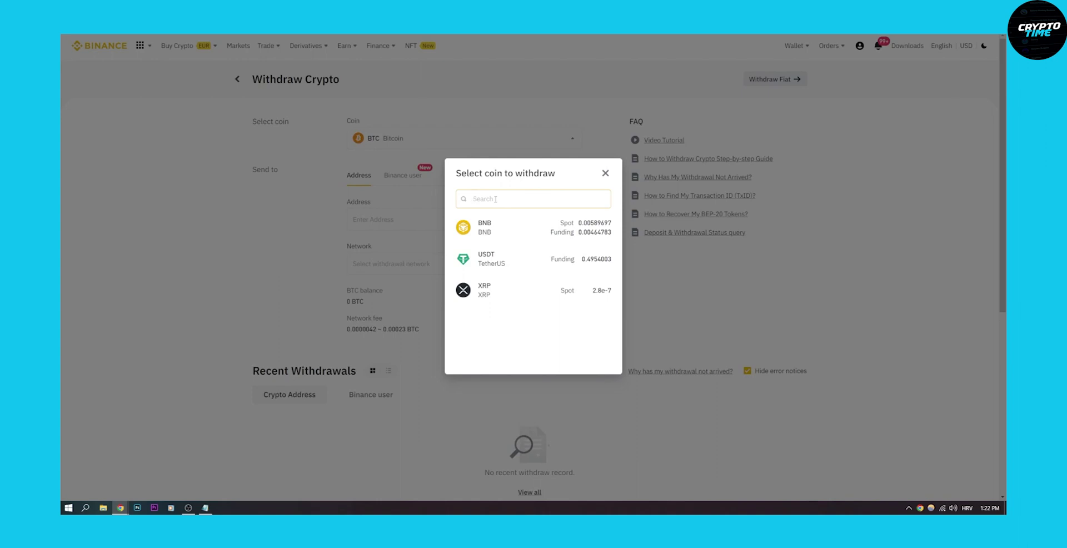
{"action": "type", "text": "sol"}
{"action": "left_click", "coordinate": [493, 281]}
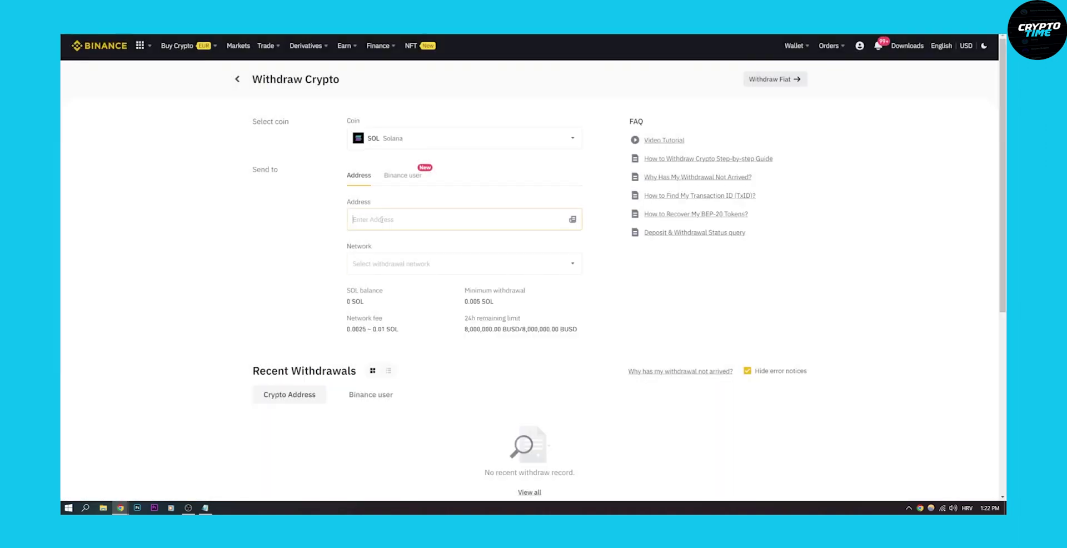
{"action": "key", "text": "ctrl+v"}
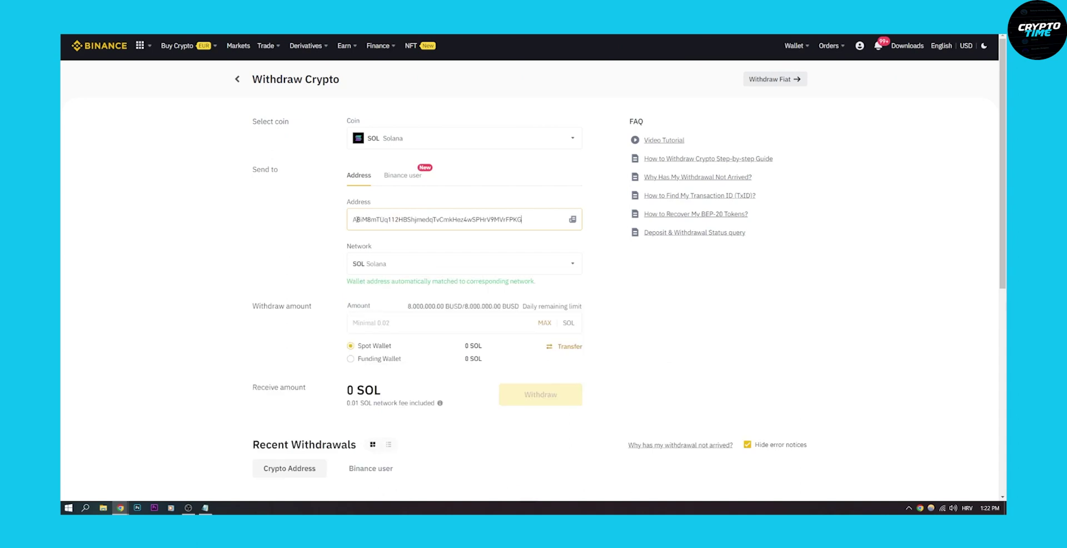